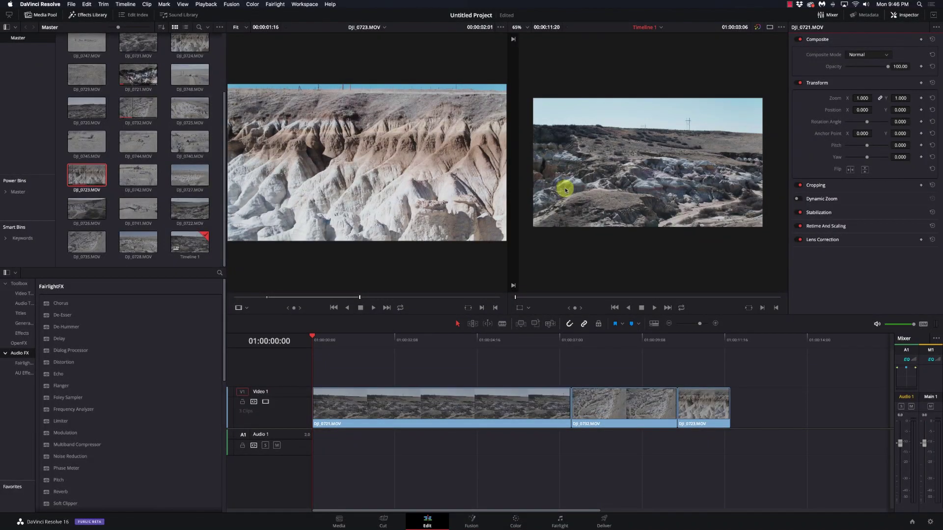
# Step: Check for updates to DaVinci Resolve and dismiss the result
pyautogui.click(44, 5)
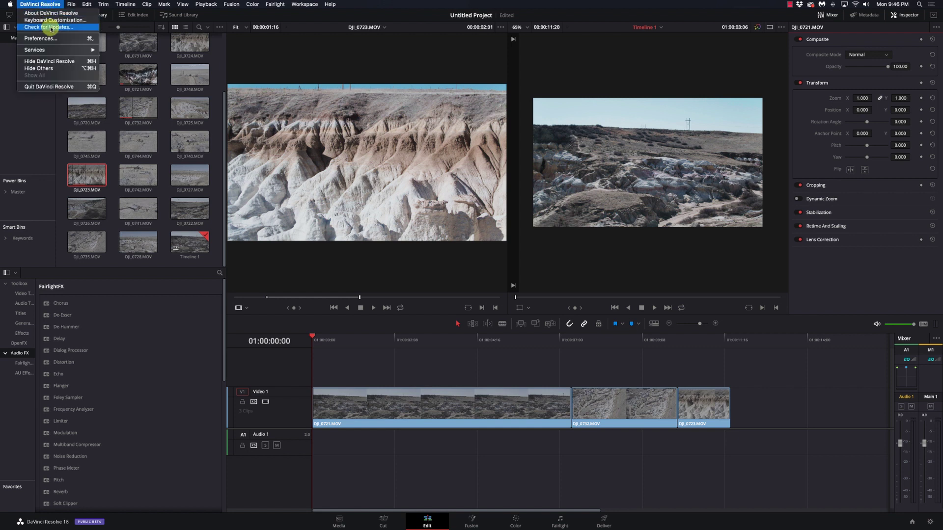
pyautogui.click(51, 27)
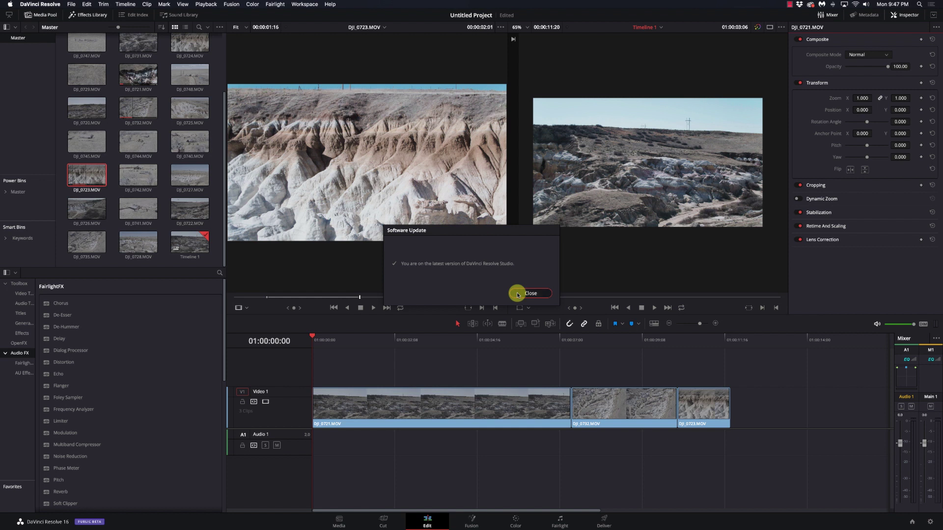
pyautogui.click(518, 294)
# Step: Examine the YouTube, Vimeo and Frame.io sign-ins under Internet Accounts in the system preferences, leaving without saving
pyautogui.click(41, 4)
pyautogui.click(55, 28)
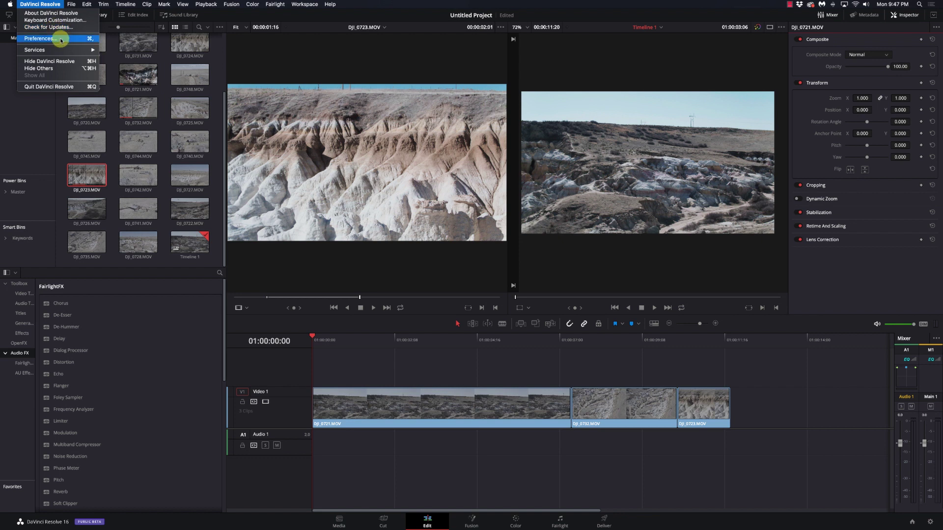
pyautogui.click(61, 41)
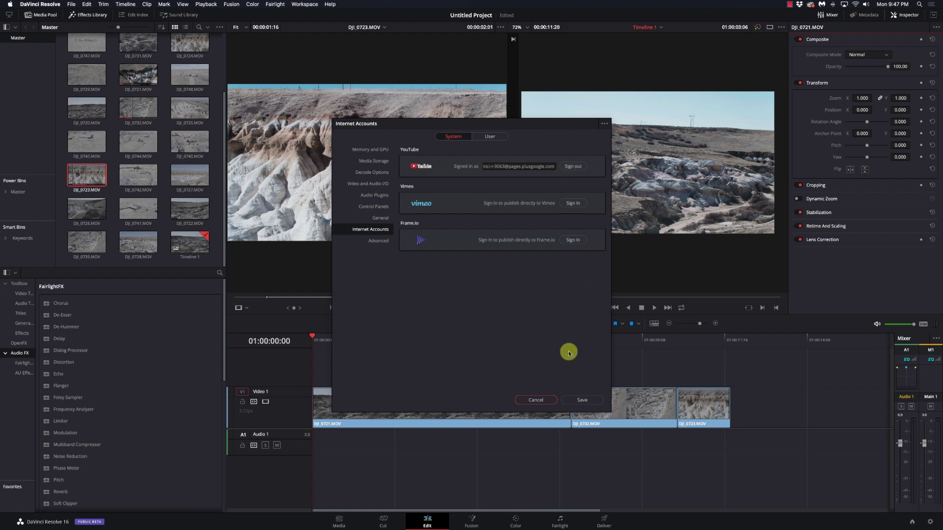
pyautogui.click(536, 400)
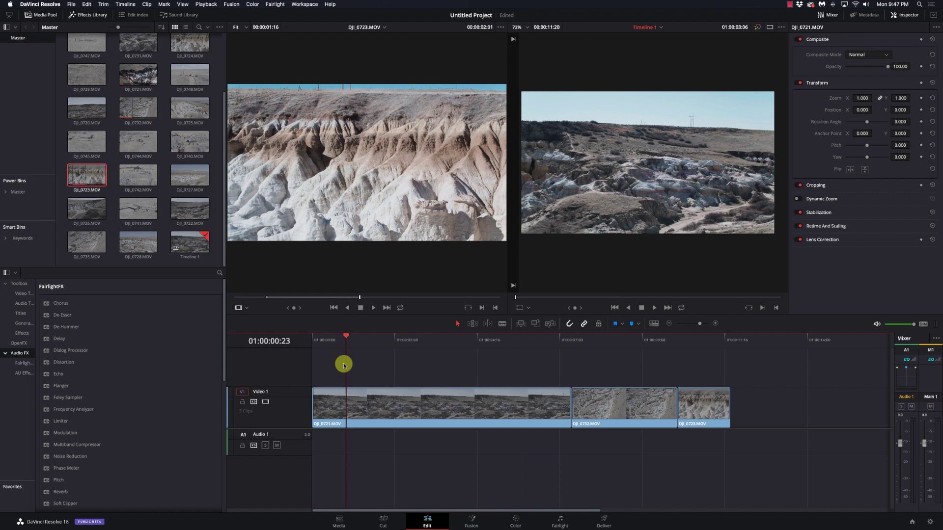
# Step: On the Deliver page, choose the YouTube 1080p render preset and set the filename to PAintMines
pyautogui.click(605, 525)
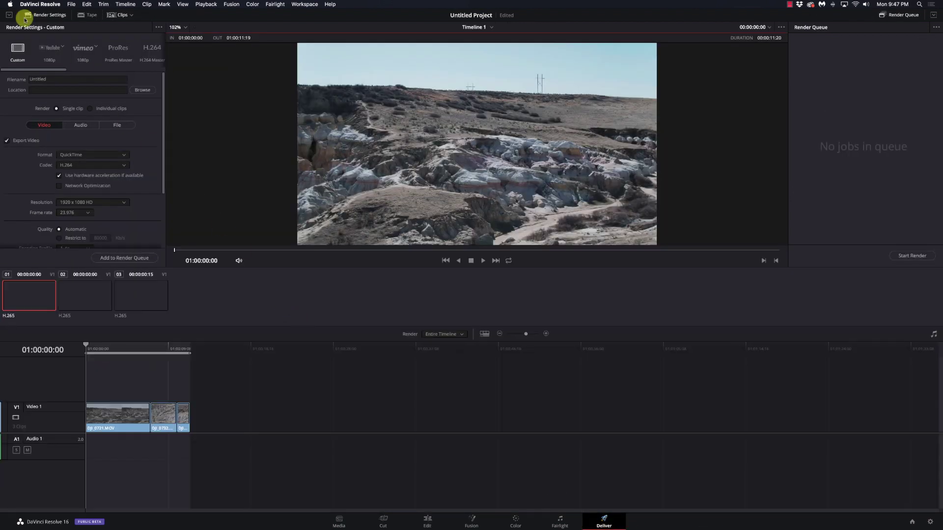
pyautogui.click(50, 51)
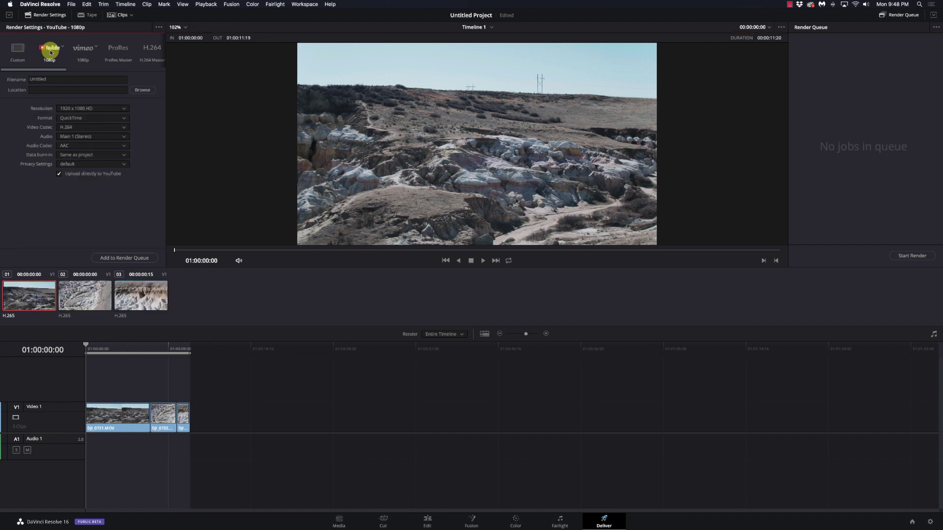
pyautogui.click(62, 46)
pyautogui.click(58, 81)
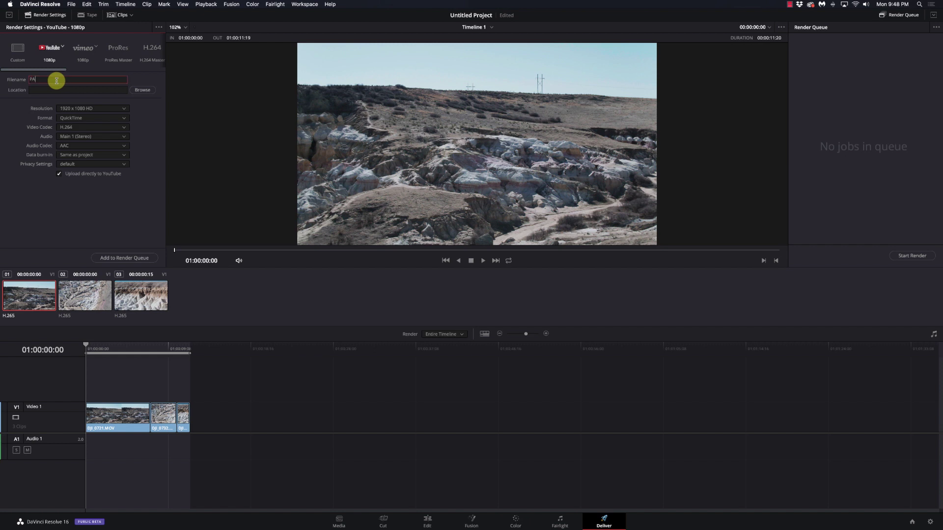
pyautogui.write('PAintMines')
# Step: Examine the available choices for resolution, format, video codec, audio and data burn-in in the YouTube render settings
pyautogui.click(86, 108)
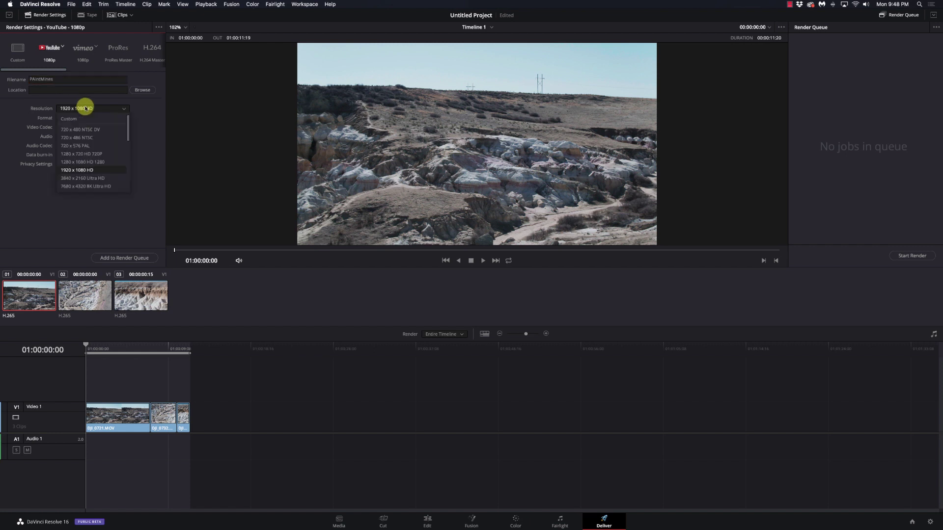
pyautogui.click(86, 108)
pyautogui.click(89, 119)
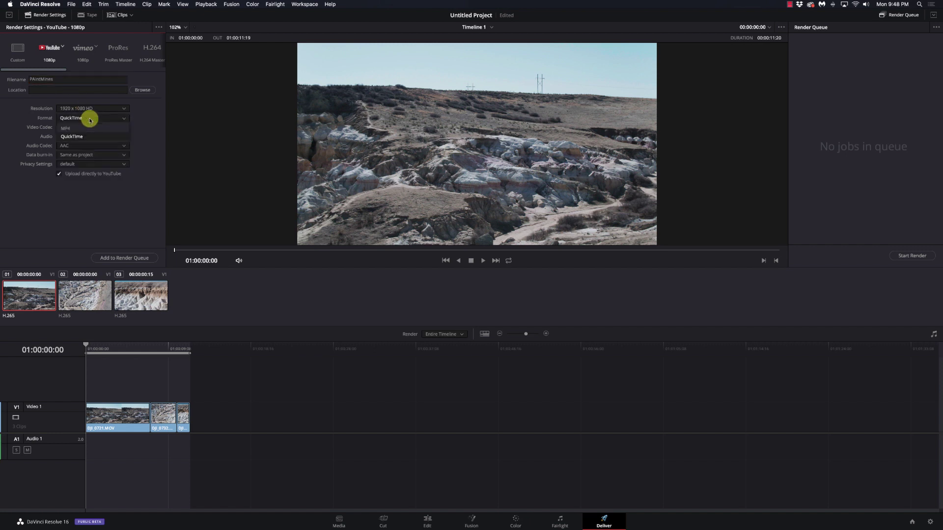
pyautogui.click(90, 119)
pyautogui.click(93, 128)
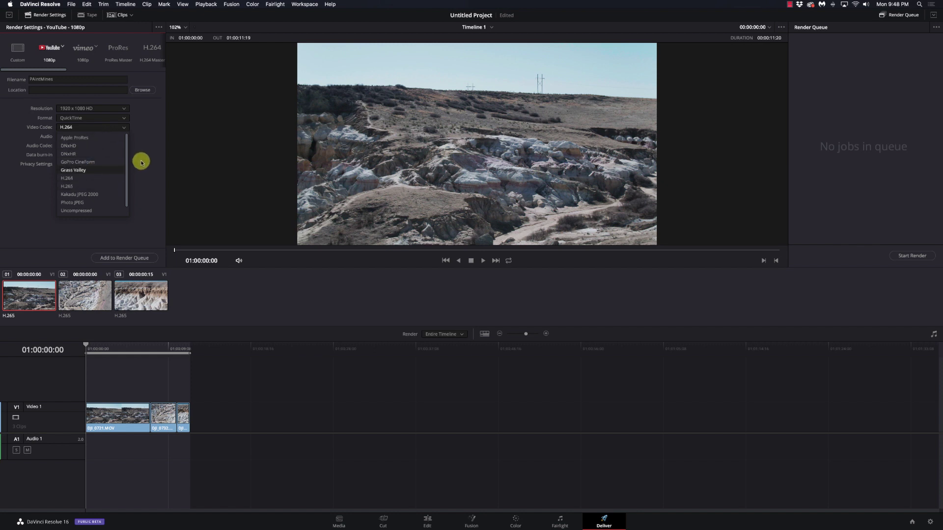
pyautogui.moveTo(126, 184); pyautogui.dragTo(126, 191)
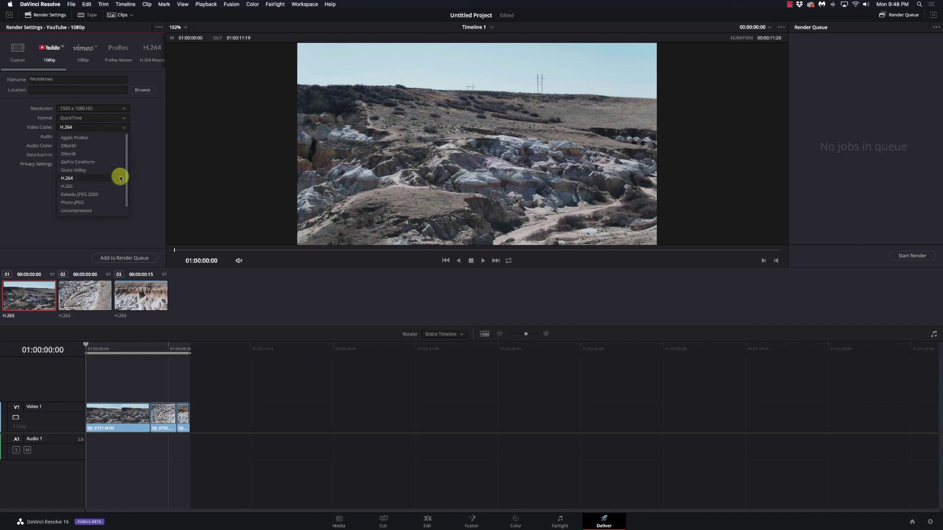
pyautogui.click(87, 170)
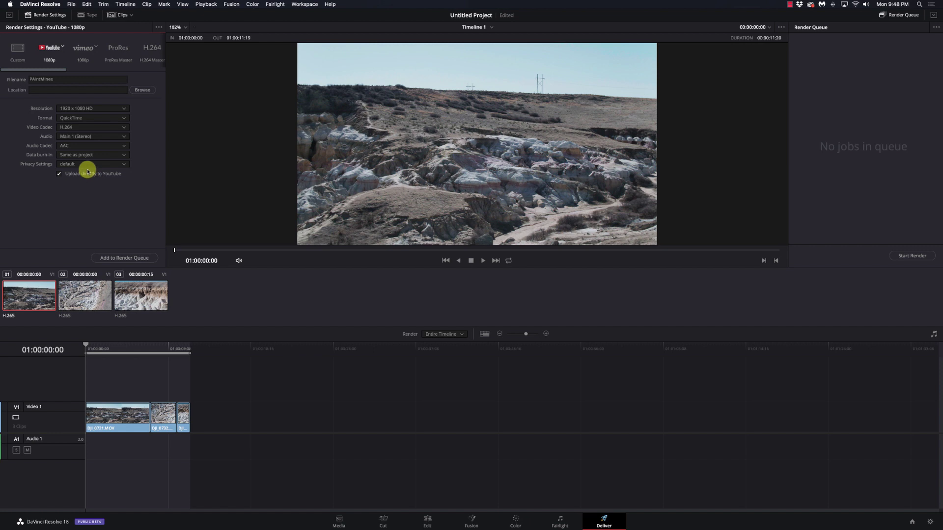
pyautogui.click(92, 136)
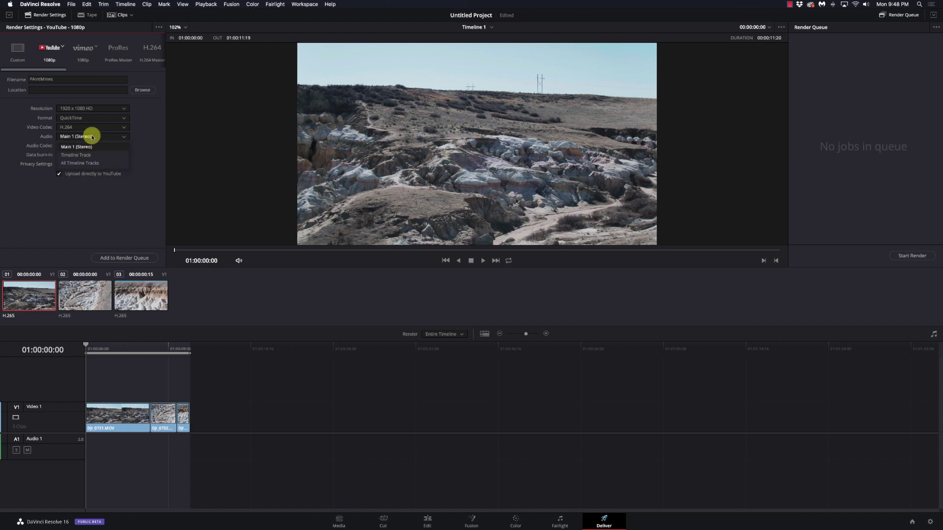
pyautogui.click(92, 137)
pyautogui.click(92, 147)
pyautogui.click(92, 147)
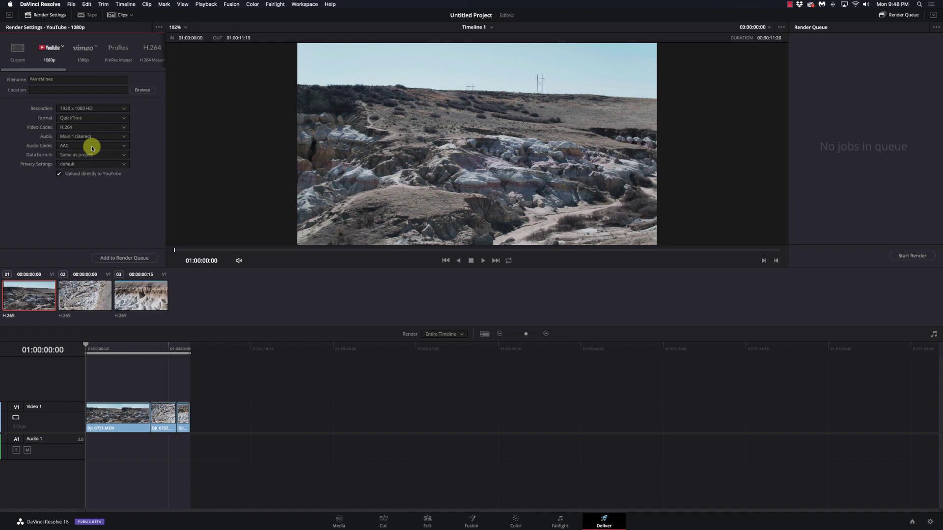
pyautogui.click(94, 156)
pyautogui.click(93, 157)
# Step: Set the YouTube upload's privacy to unlisted
pyautogui.click(90, 166)
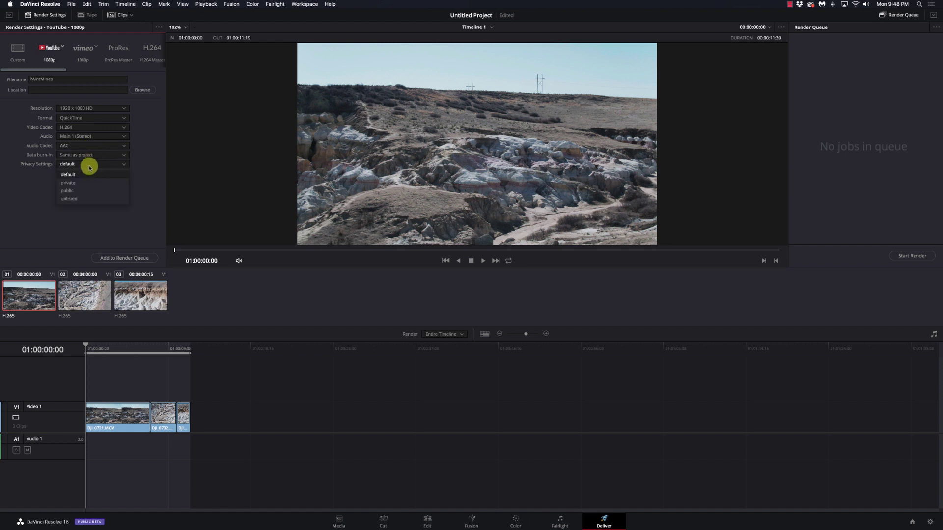
pyautogui.click(90, 199)
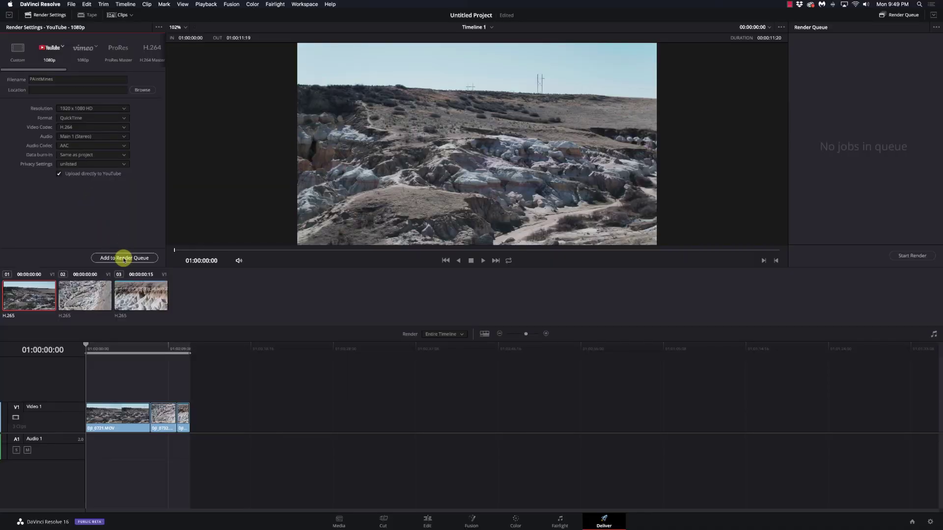
# Step: Add the PAintMines job to the render queue with the Desktop as its save location, and start the render
pyautogui.click(126, 259)
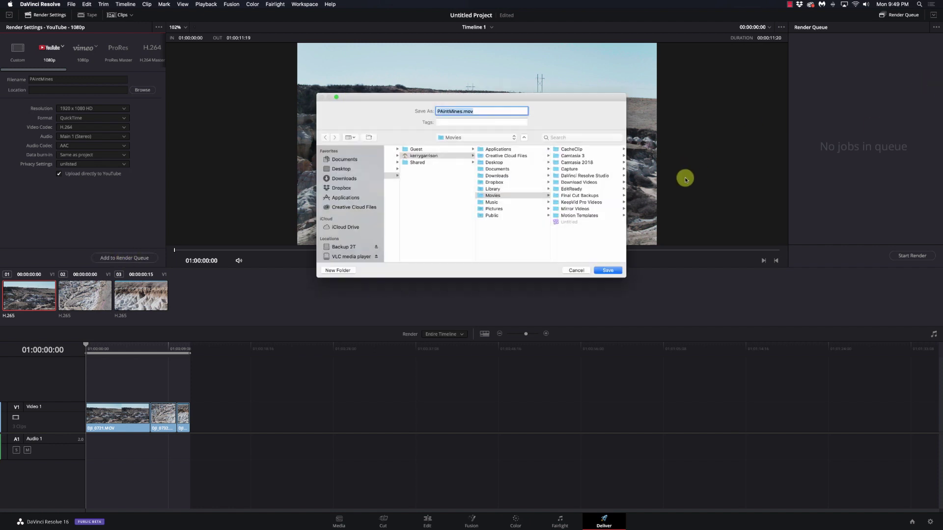
pyautogui.click(341, 168)
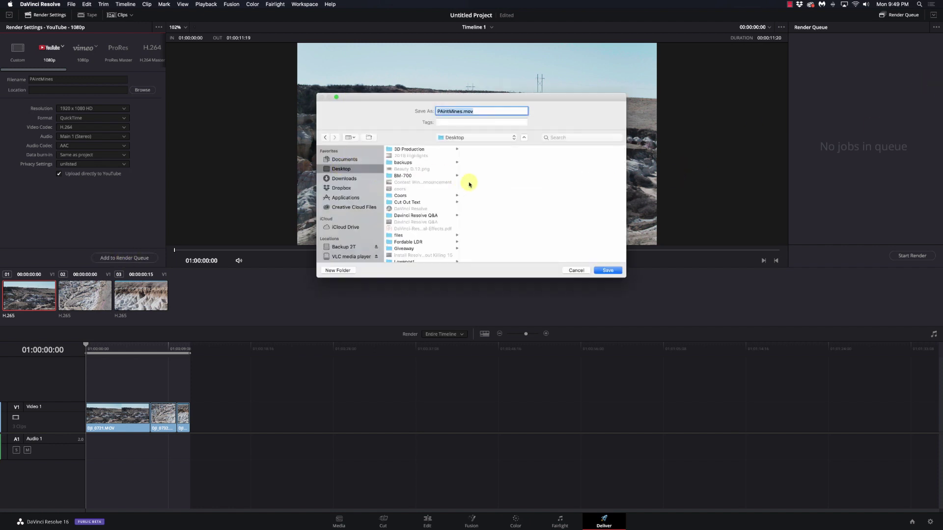
pyautogui.click(605, 269)
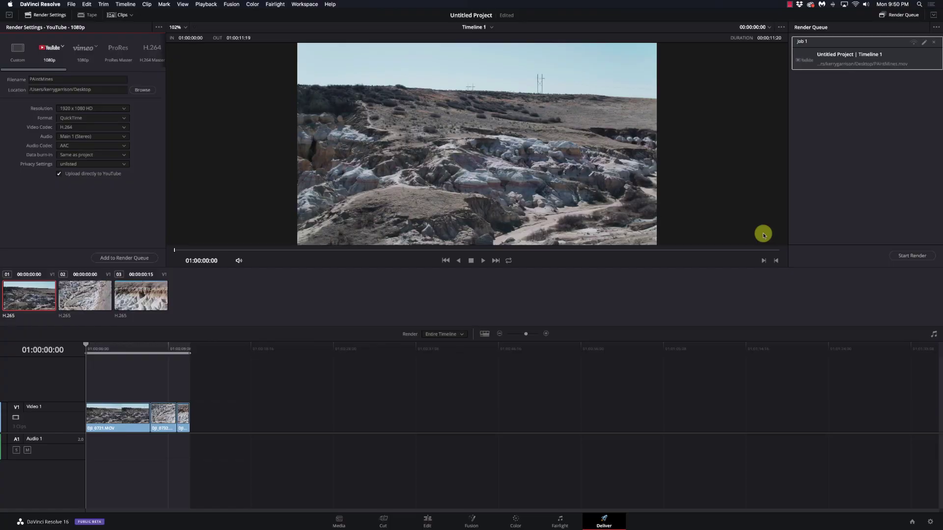
pyautogui.click(916, 255)
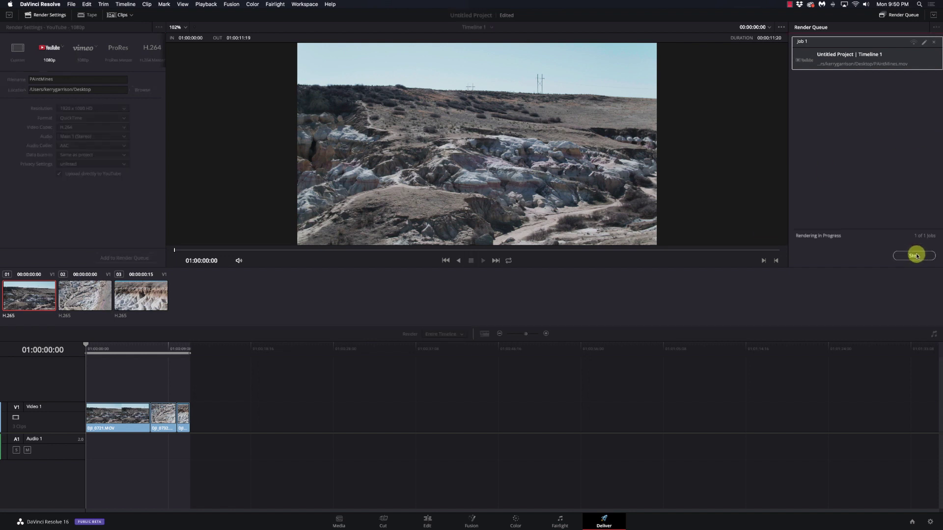
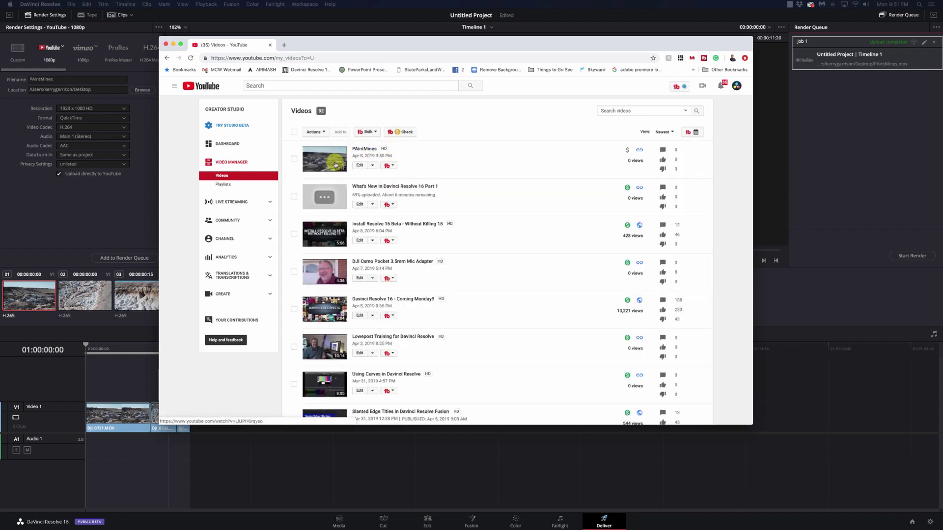
# Step: Open the uploaded PAintMines video on YouTube in Chrome and play it in full screen
pyautogui.scroll(-1, 335, 165)
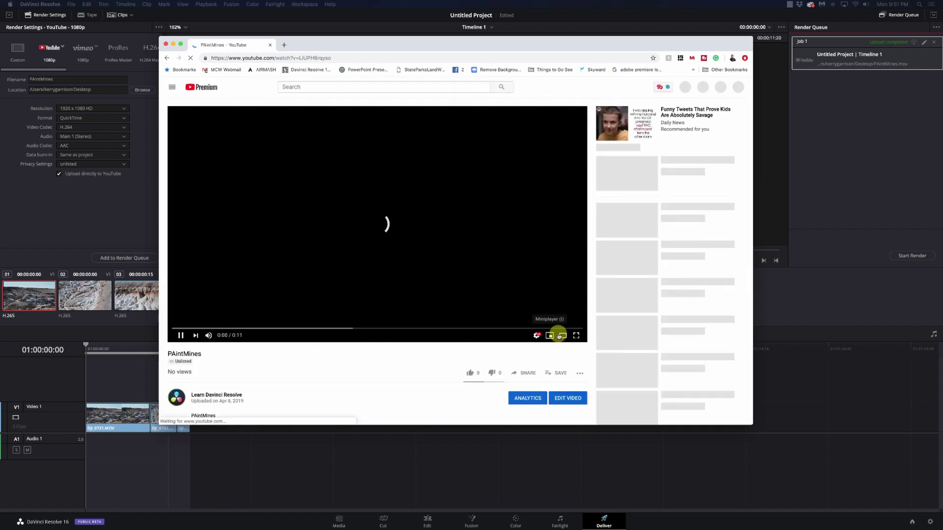
pyautogui.click(561, 335)
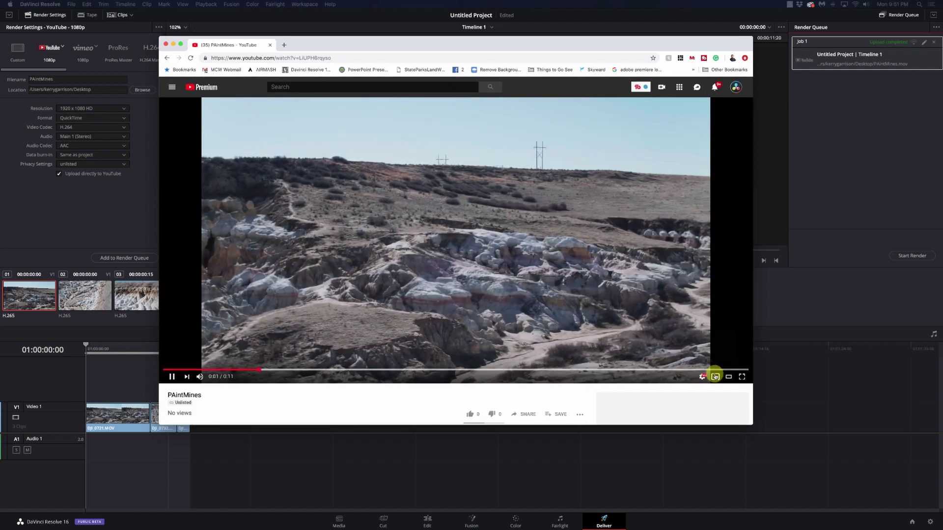
pyautogui.click(741, 377)
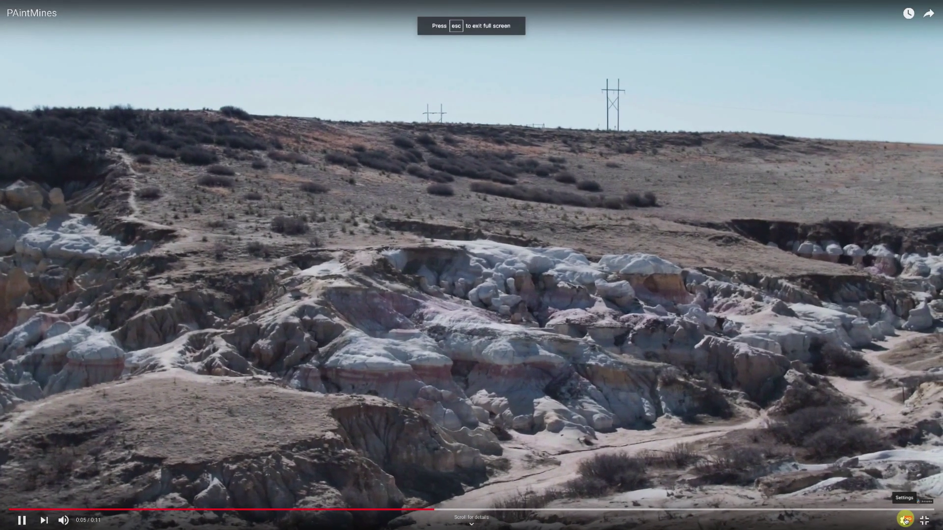
# Step: Check the video's playback quality setting, leave full screen when it ends and close the browser window
pyautogui.click(904, 520)
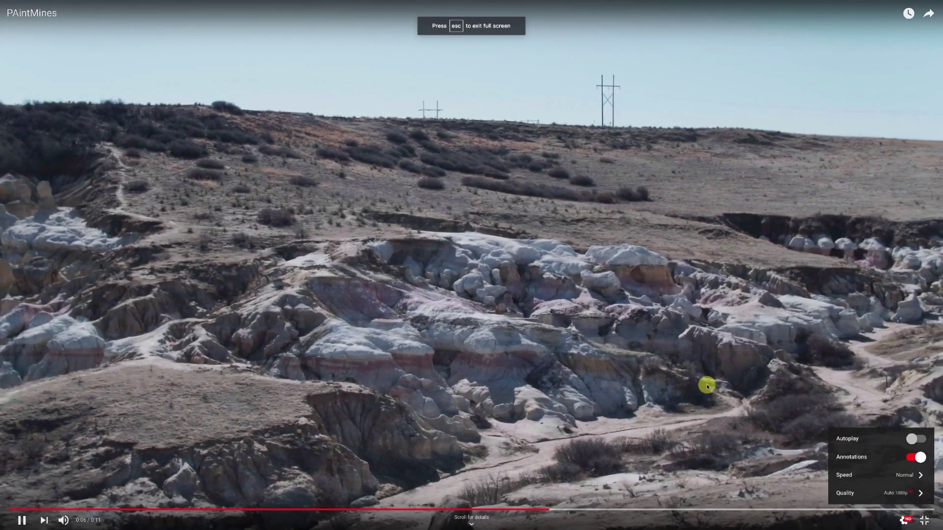
pyautogui.click(706, 386)
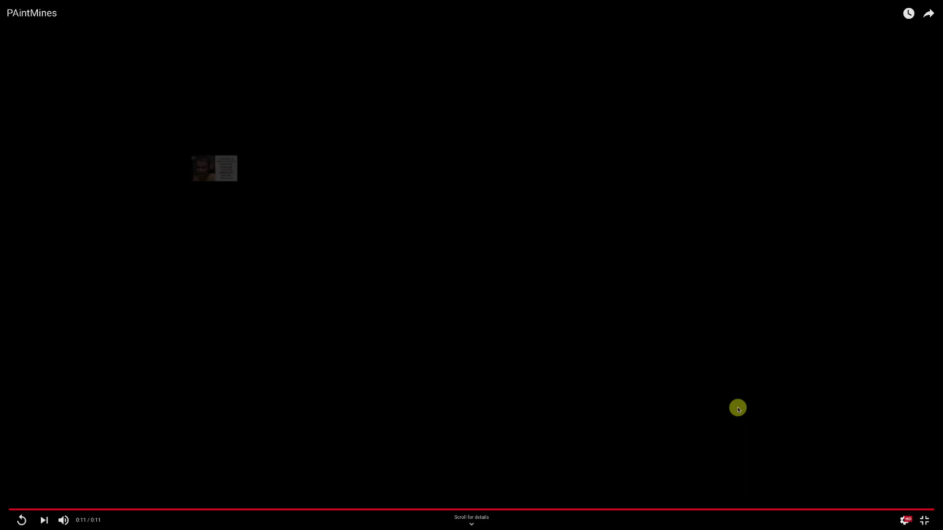
pyautogui.press('Escape')
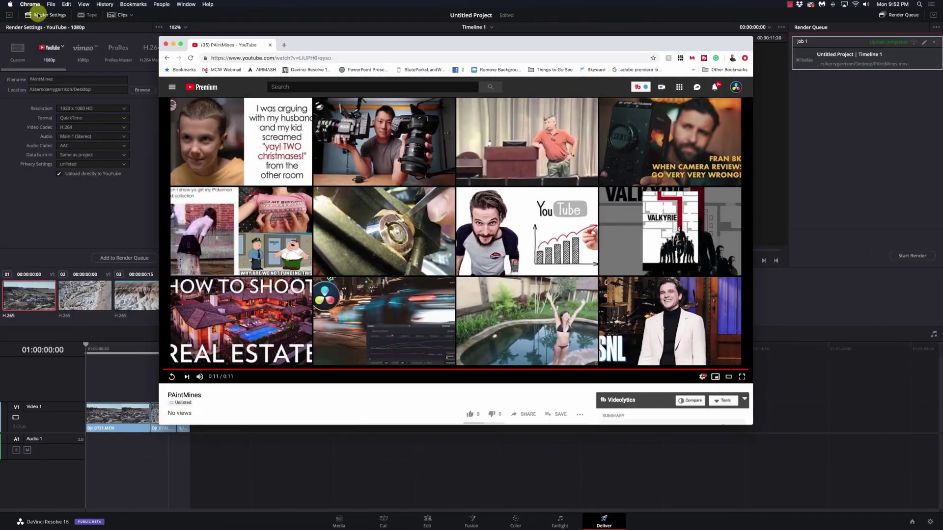
pyautogui.click(166, 45)
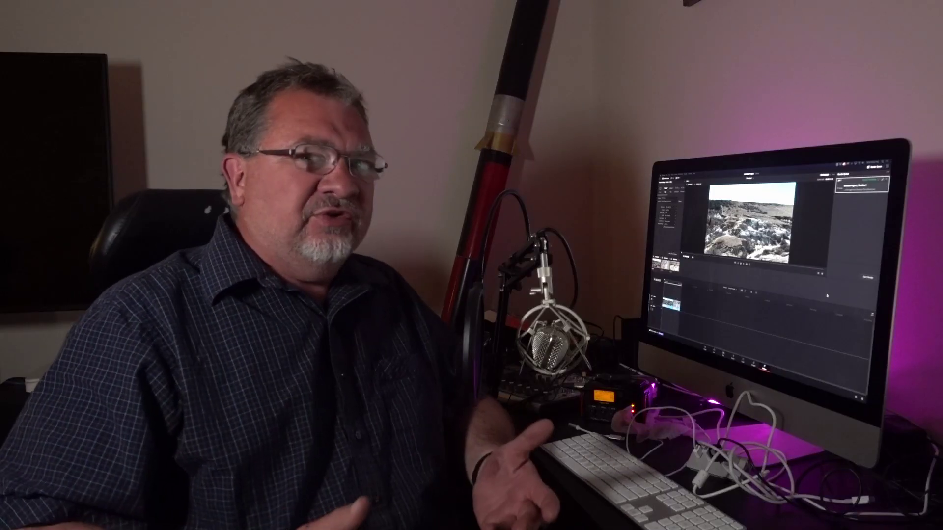